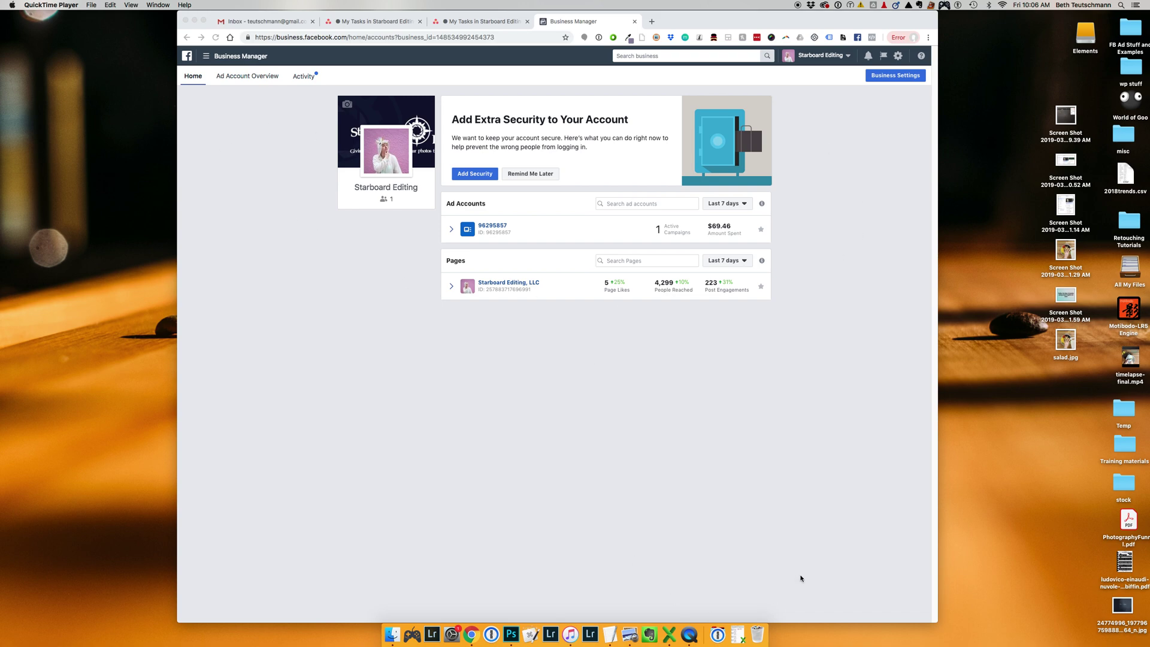
# - Open Ads Manager from Business Manager and display the ads of the Get To Know You Vids - TRAFFIC campaign
pyautogui.click(330, 162)
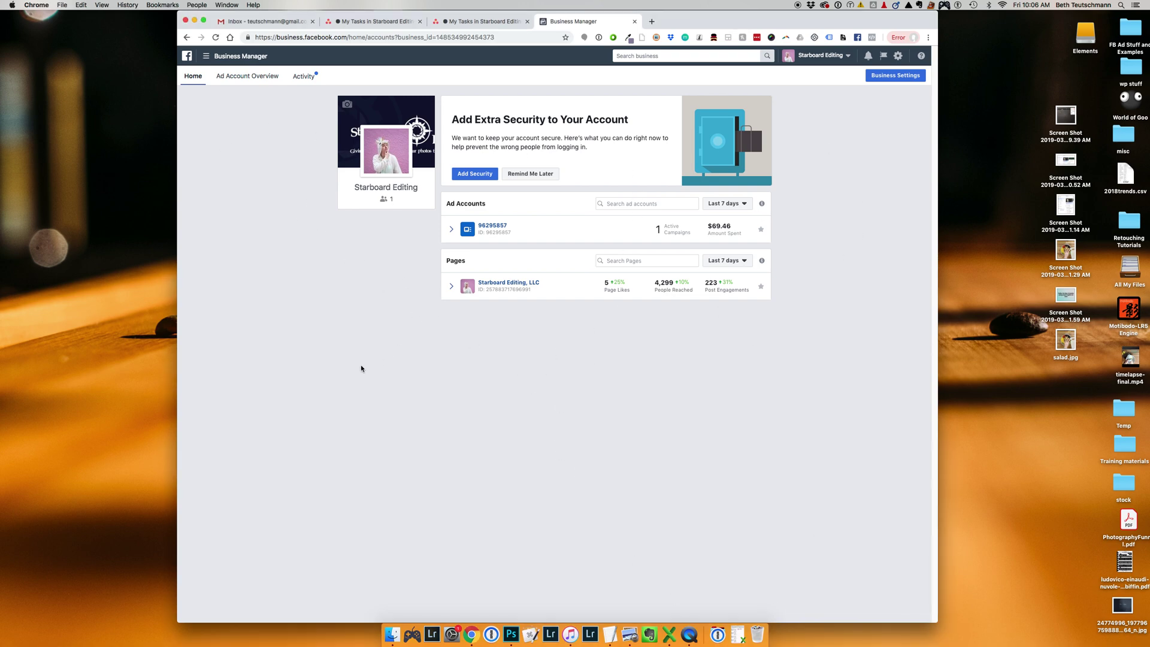
pyautogui.click(249, 56)
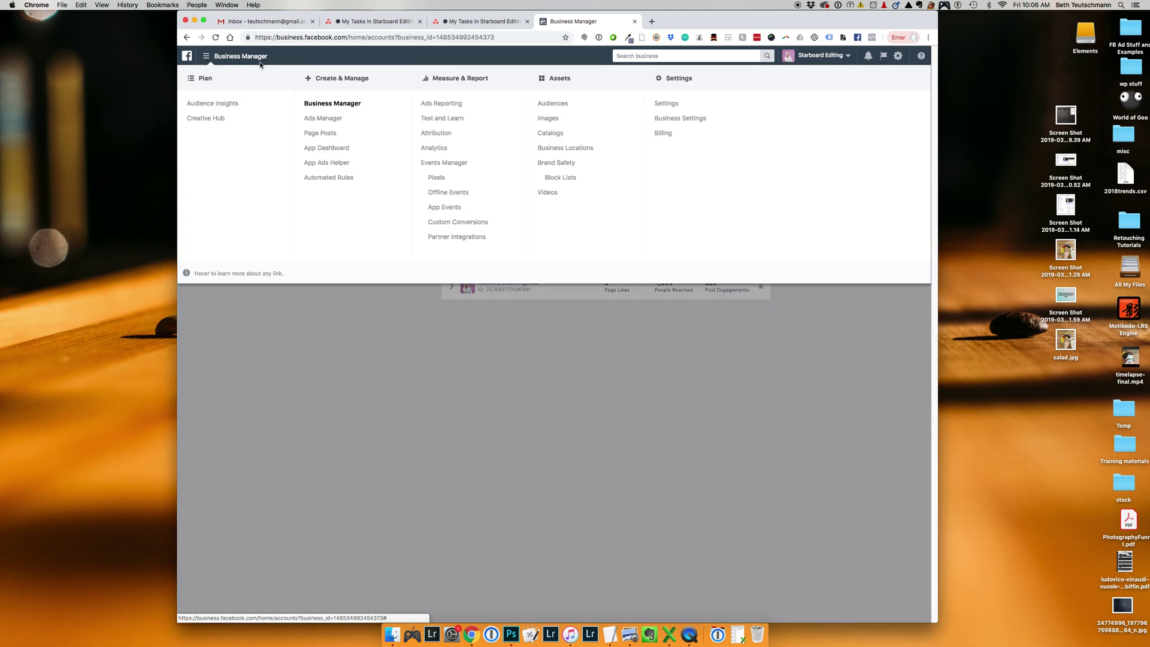
pyautogui.click(321, 118)
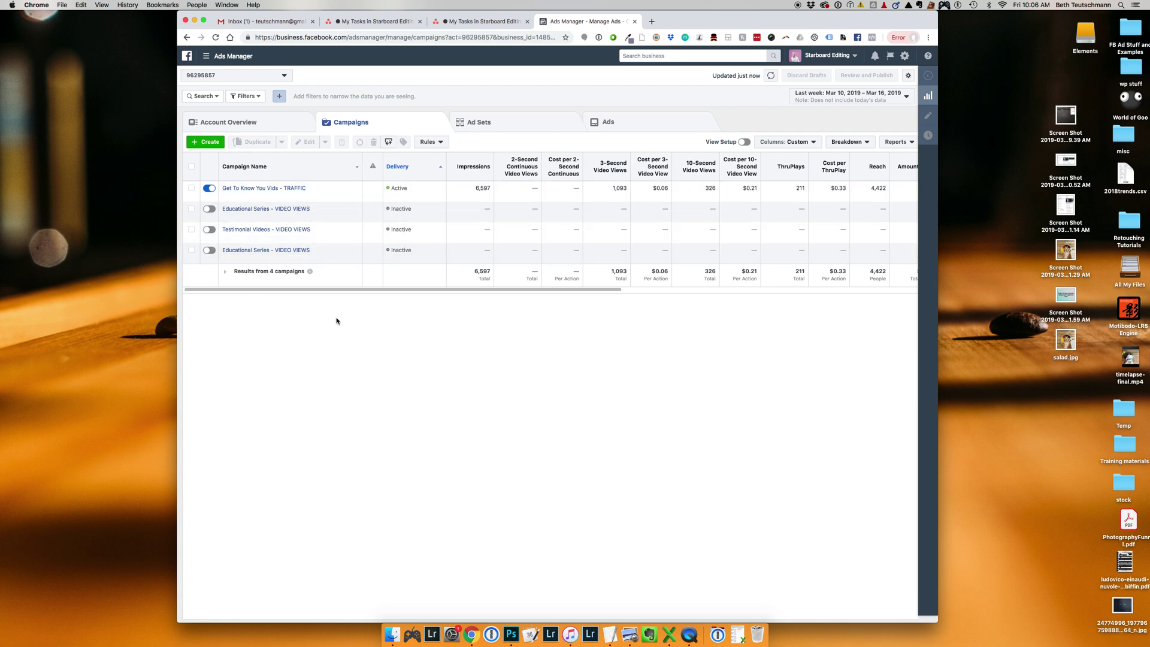
pyautogui.click(191, 188)
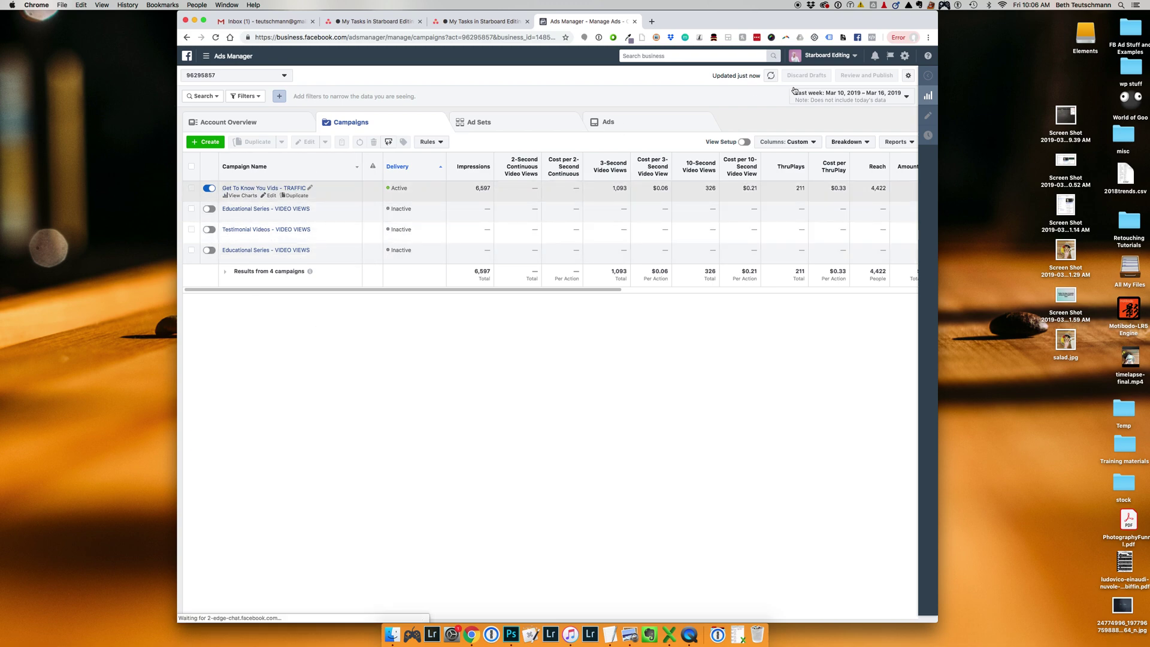
pyautogui.click(663, 128)
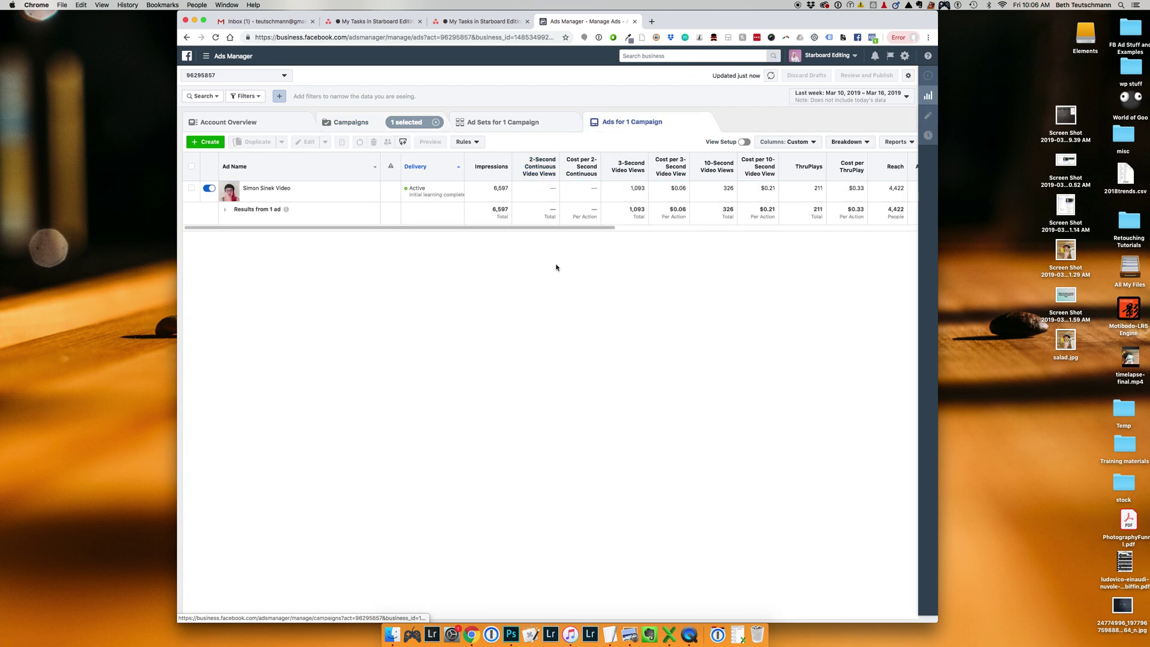
# - Widen the browser window across the screen and check the date range presets of the ads report
pyautogui.moveTo(937, 243); pyautogui.dragTo(1147, 287)
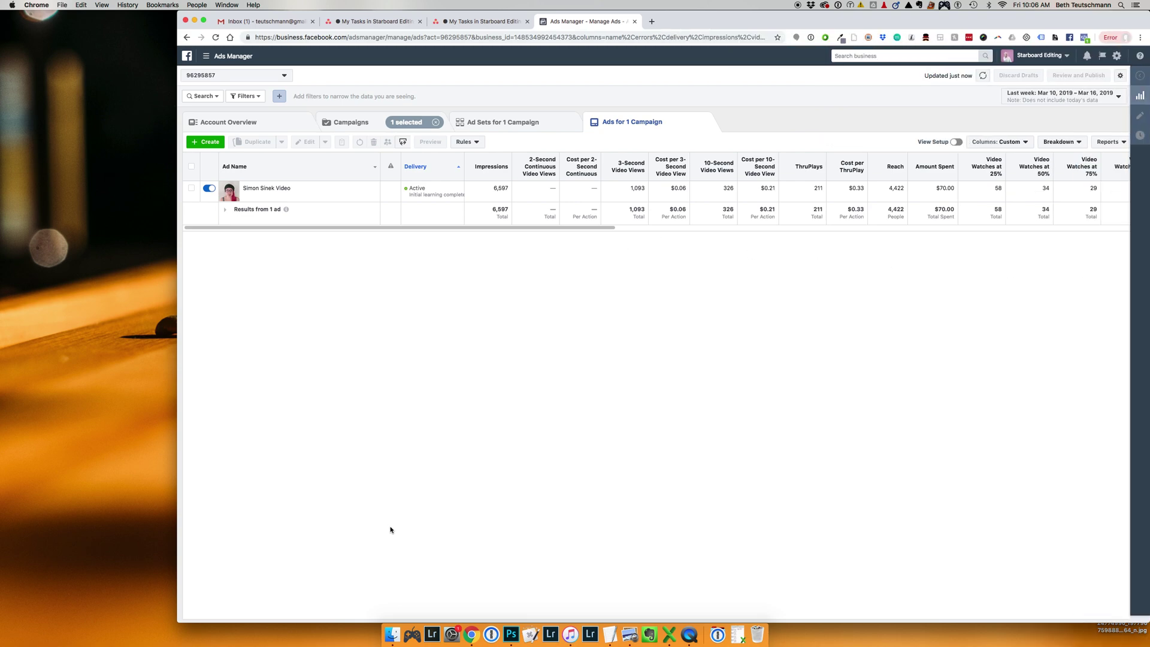
pyautogui.moveTo(177, 449); pyautogui.dragTo(9, 435)
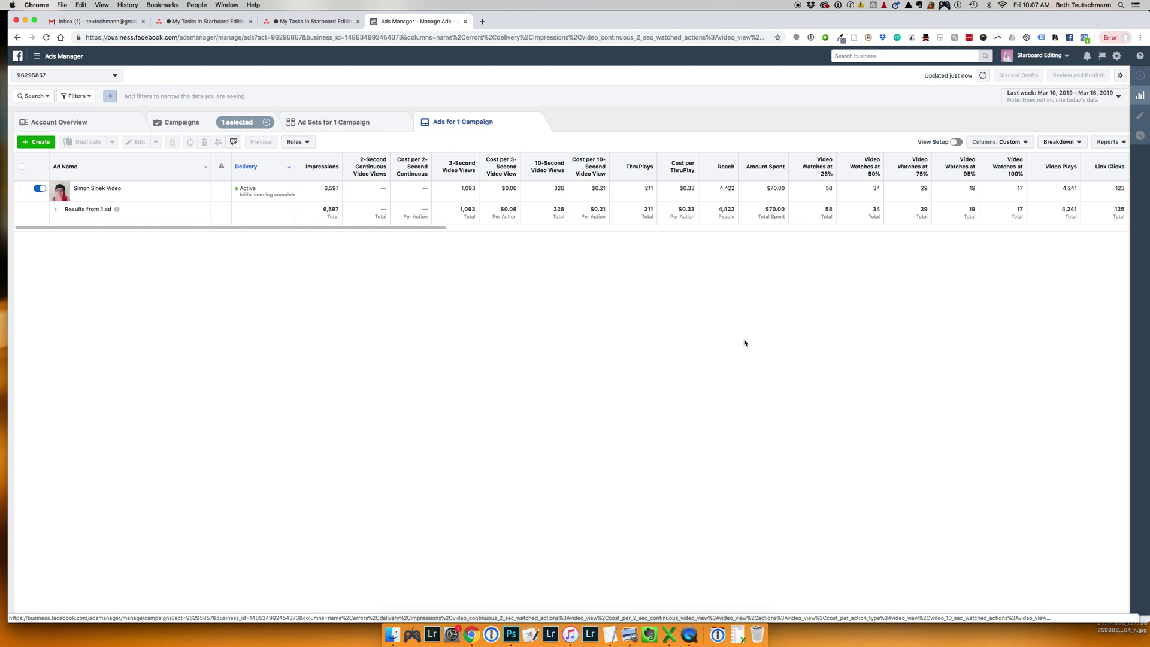
pyautogui.click(1030, 96)
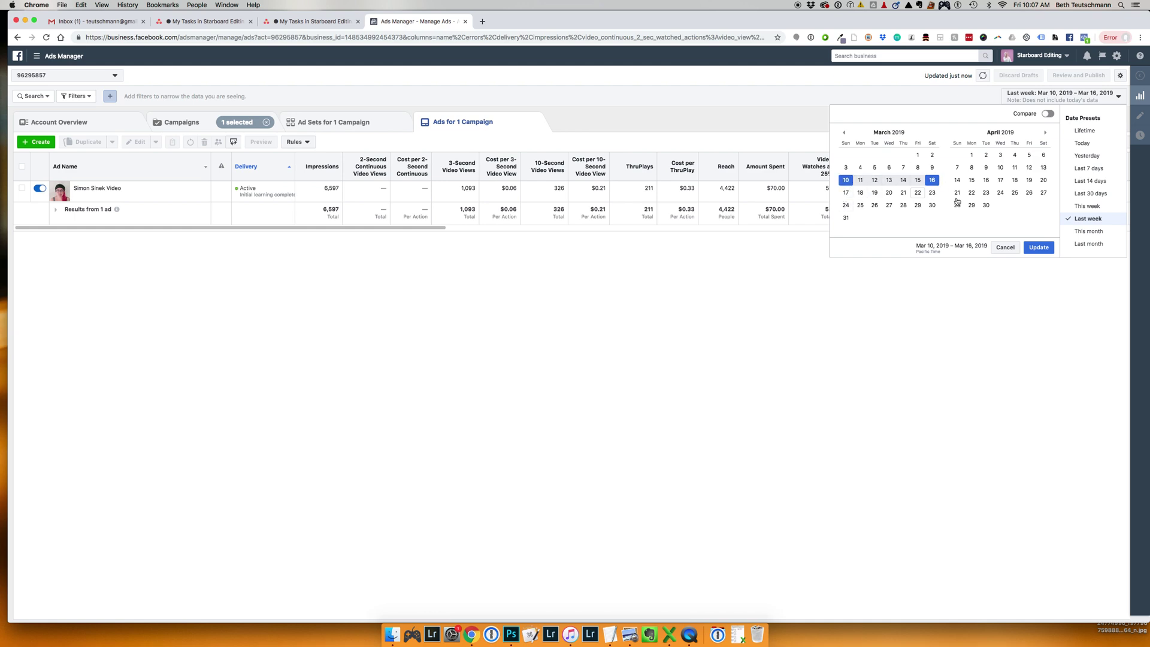
pyautogui.click(926, 350)
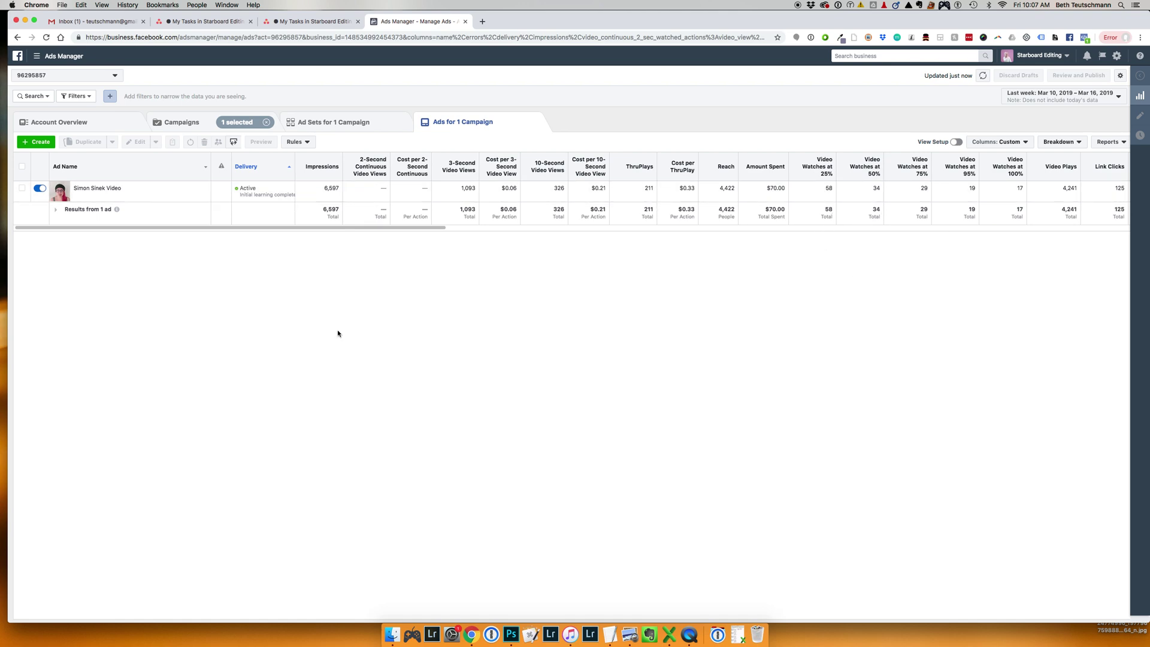
# - Examine the Simon Sinek Video ad's metrics, from impressions, video views and ThruPlays through reach and spend to link clicks, CTR, CPC and CPM
pyautogui.hscroll(4, 459, 236)
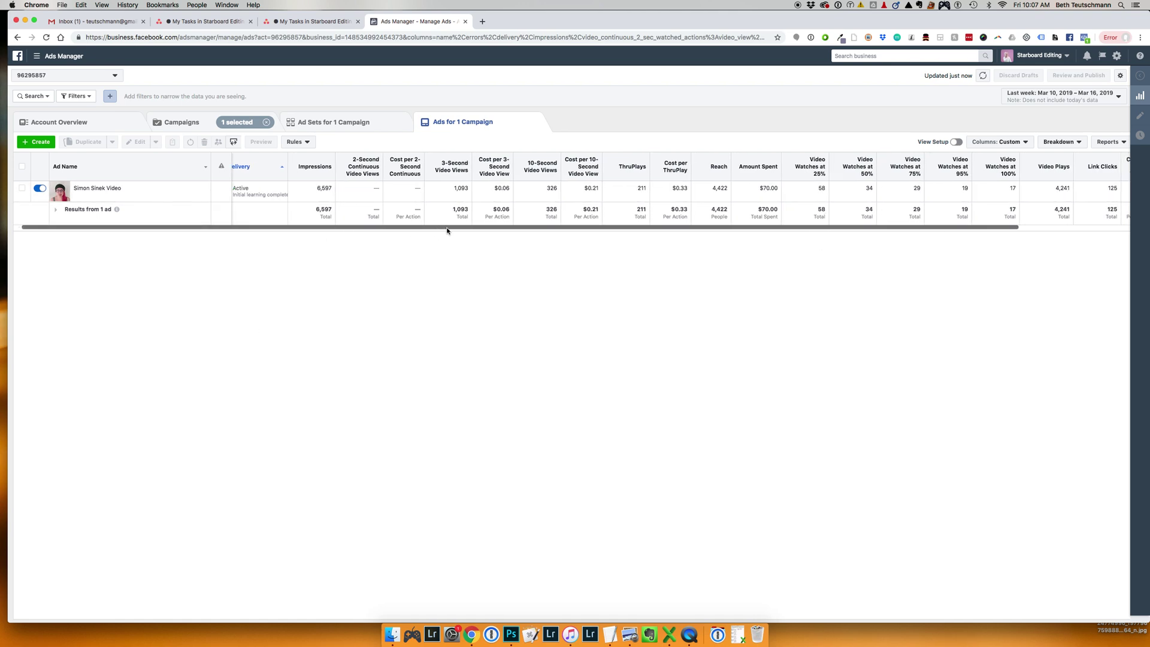
pyautogui.hscroll(2, 533, 236)
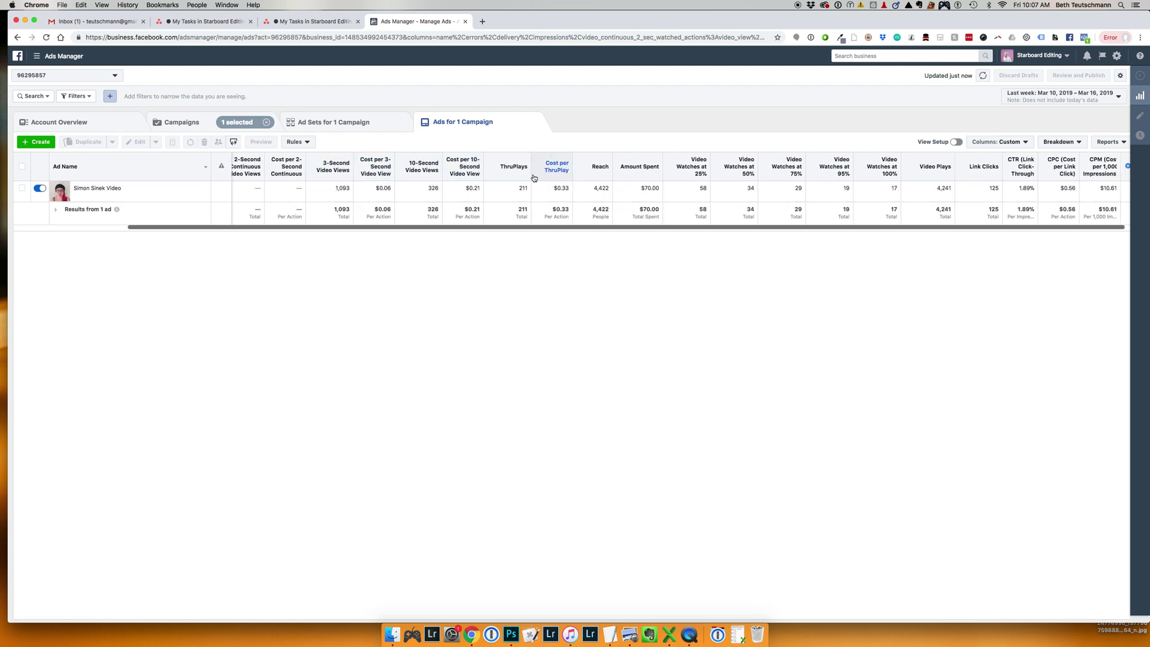
pyautogui.click(643, 199)
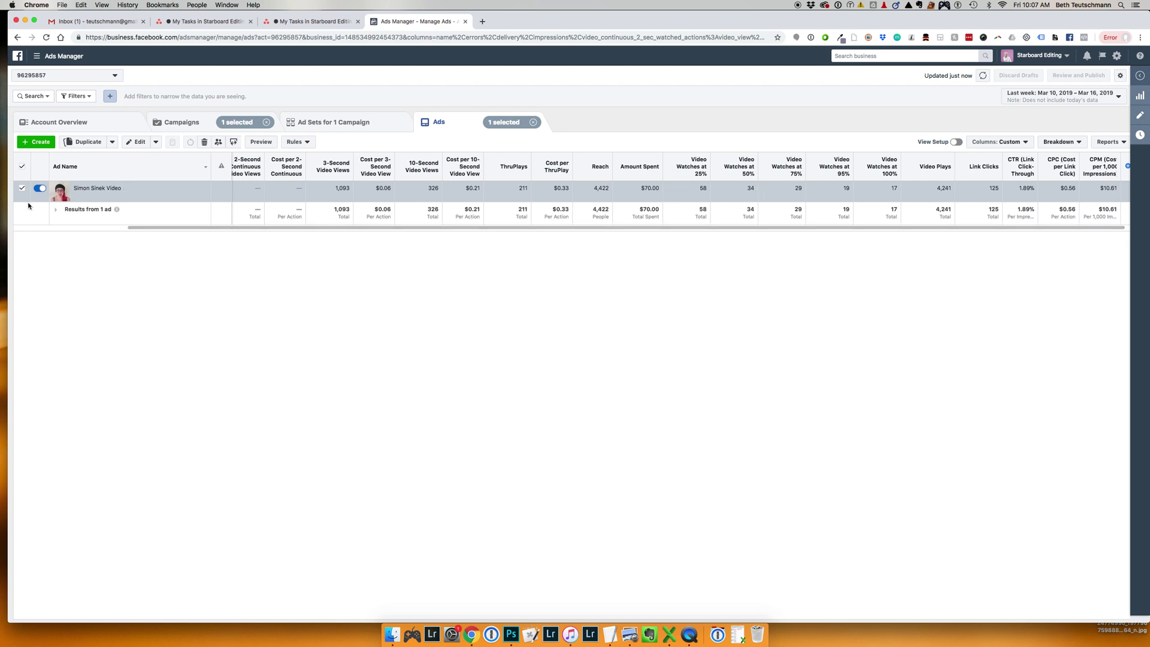
pyautogui.click(57, 190)
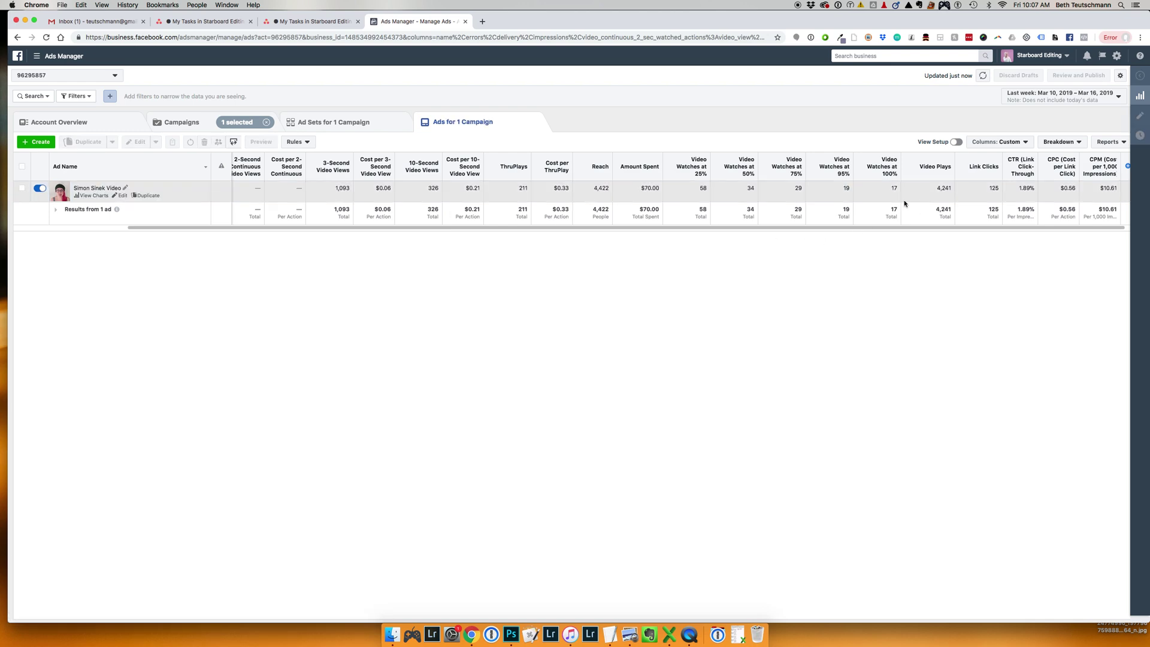
pyautogui.moveTo(892, 230); pyautogui.dragTo(916, 230)
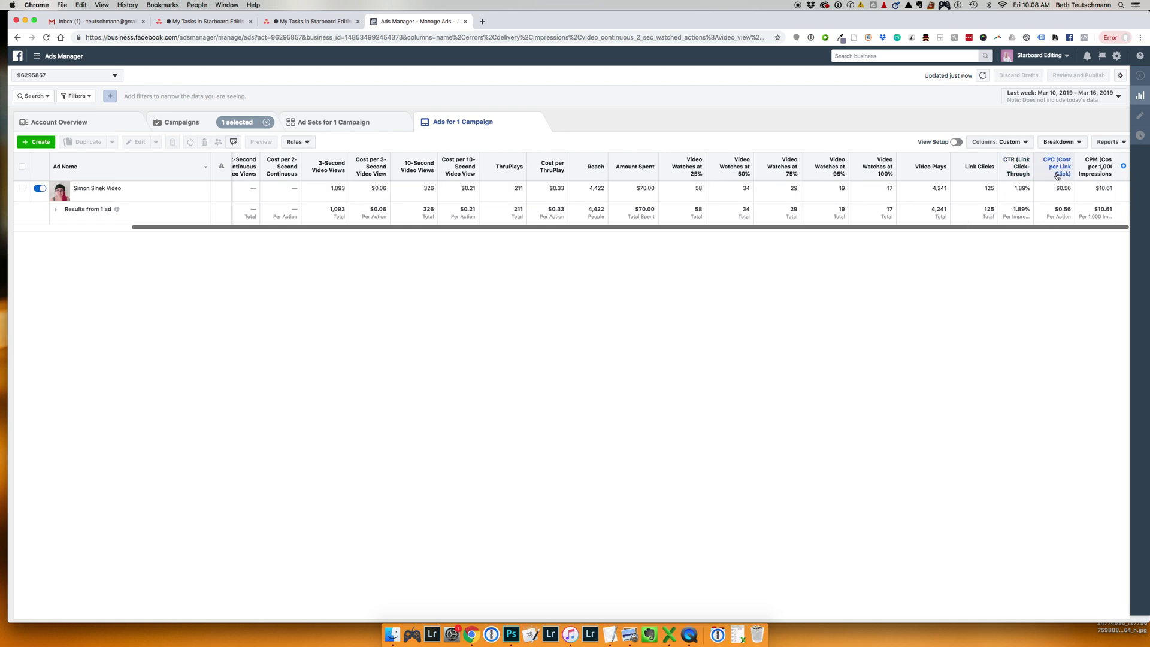
pyautogui.moveTo(1057, 175)
pyautogui.hscroll(-10, 465, 248)
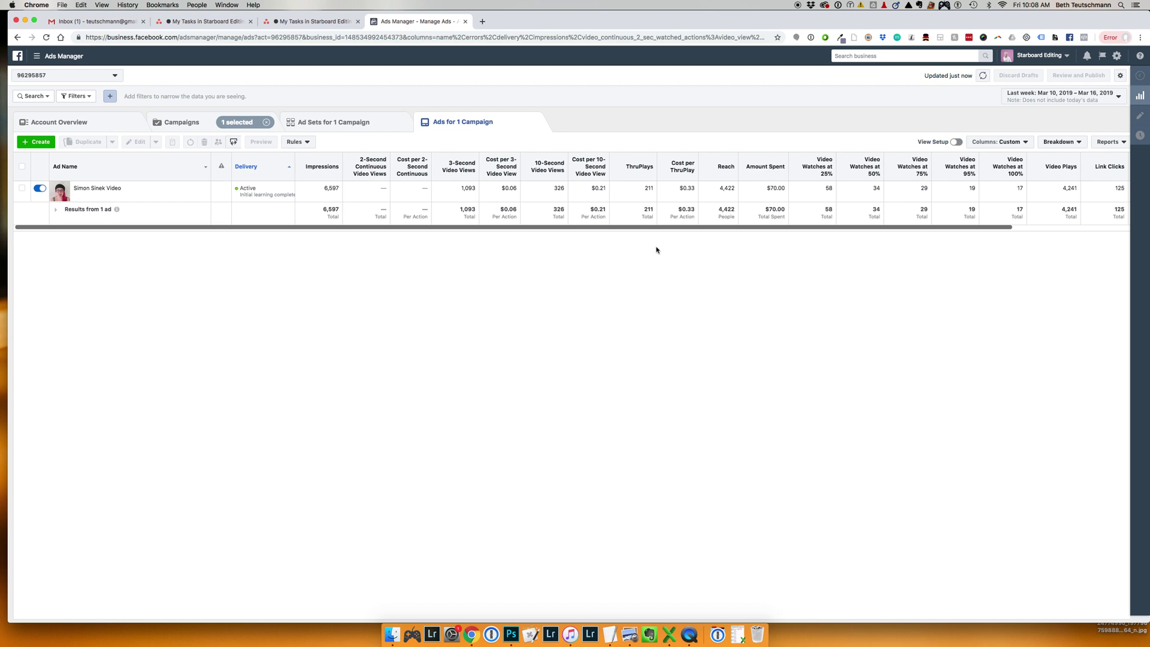
pyautogui.moveTo(655, 228); pyautogui.dragTo(944, 251)
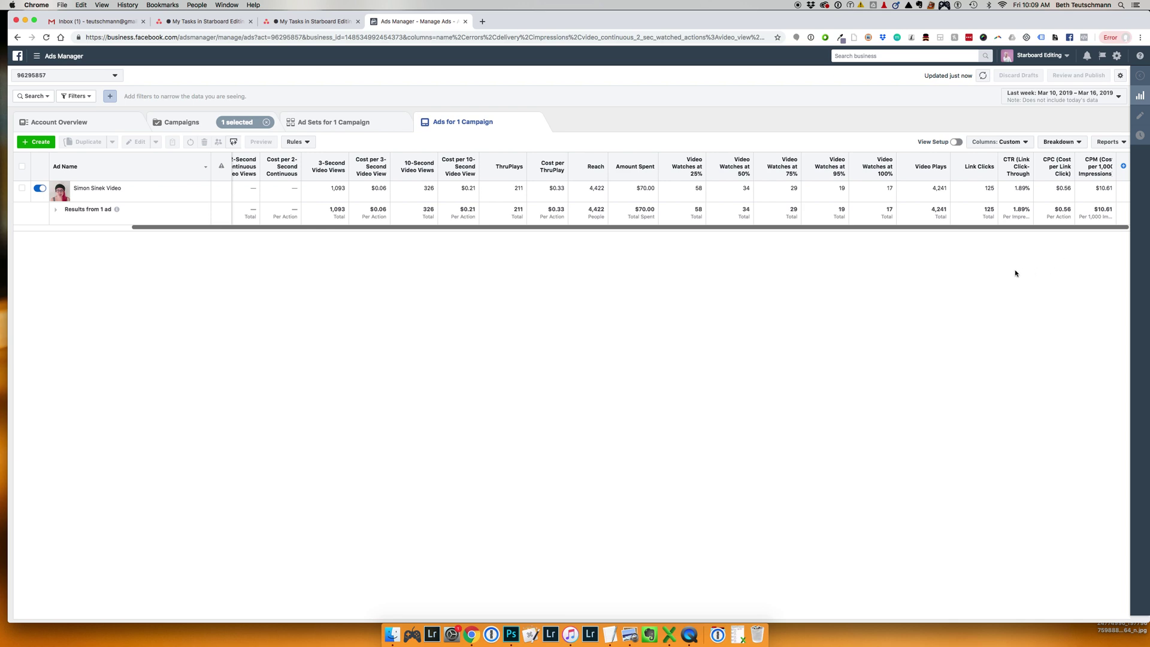
pyautogui.hscroll(-3, 1008, 213)
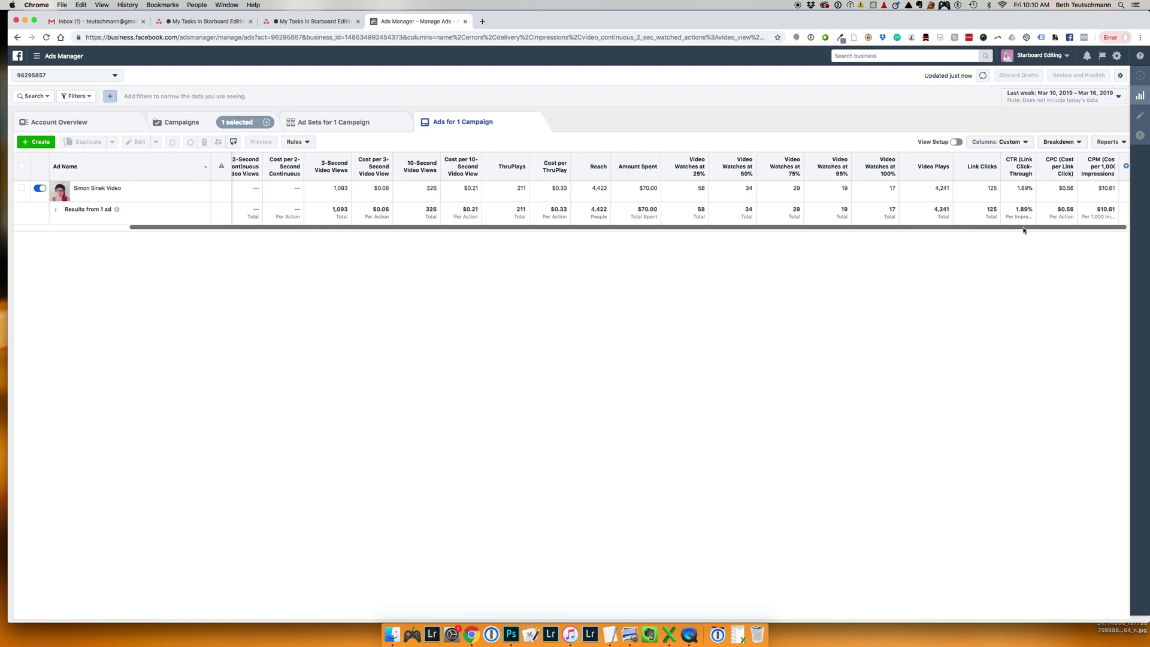
pyautogui.hscroll(3, 1007, 210)
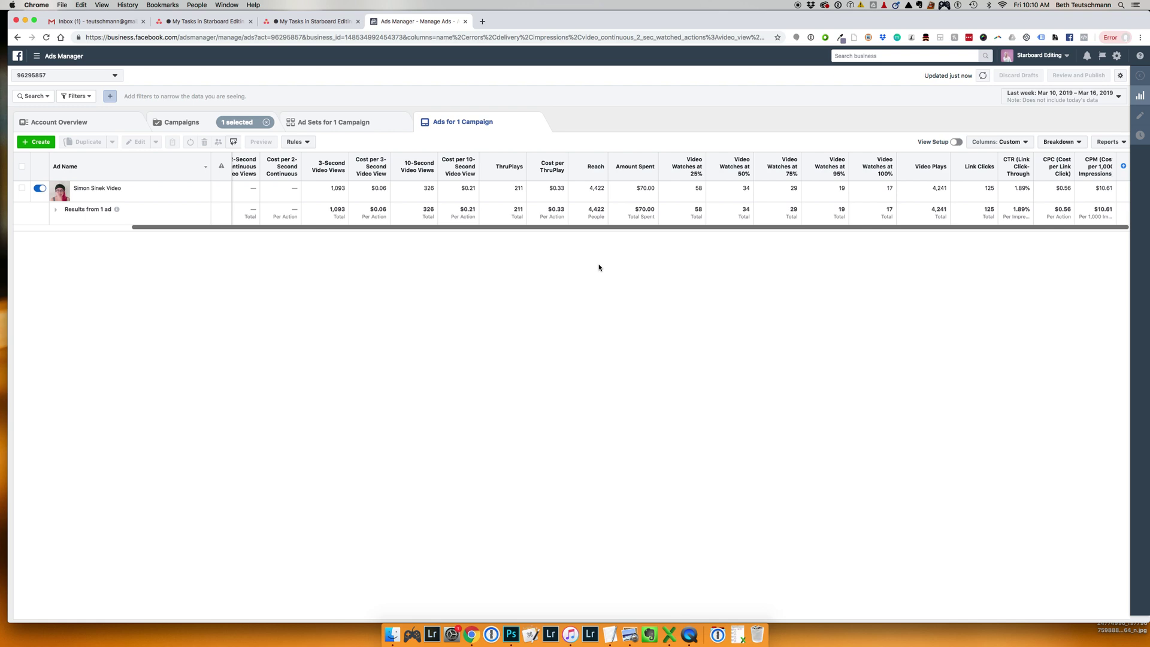
pyautogui.moveTo(632, 228); pyautogui.dragTo(512, 228)
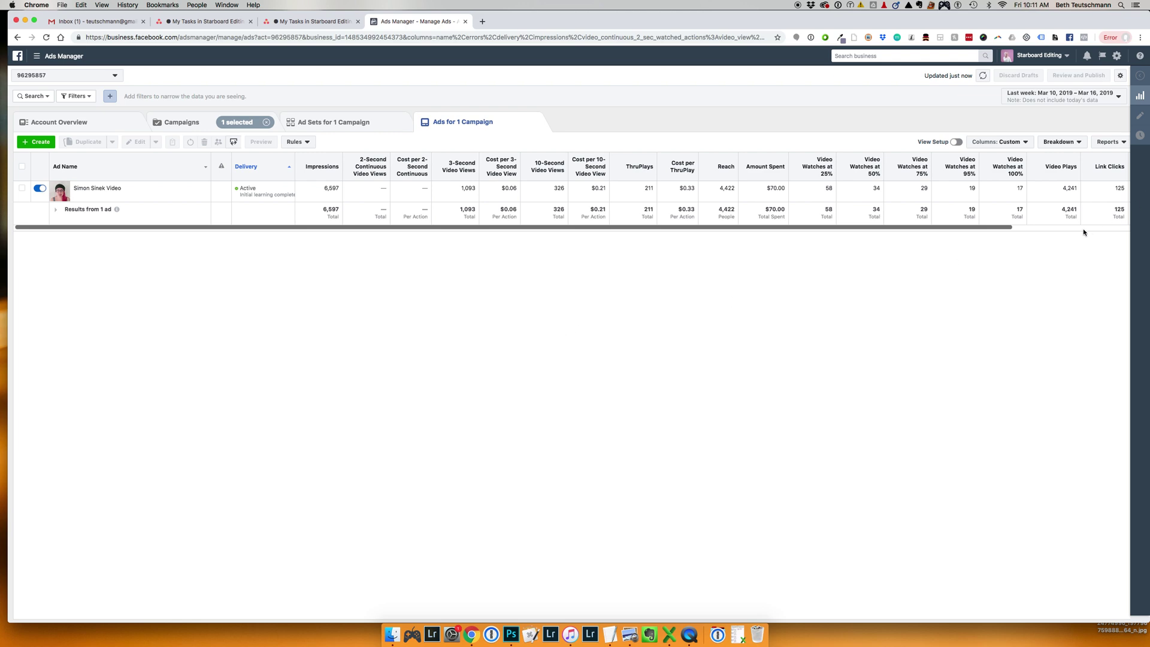
pyautogui.moveTo(1001, 228); pyautogui.dragTo(1148, 260)
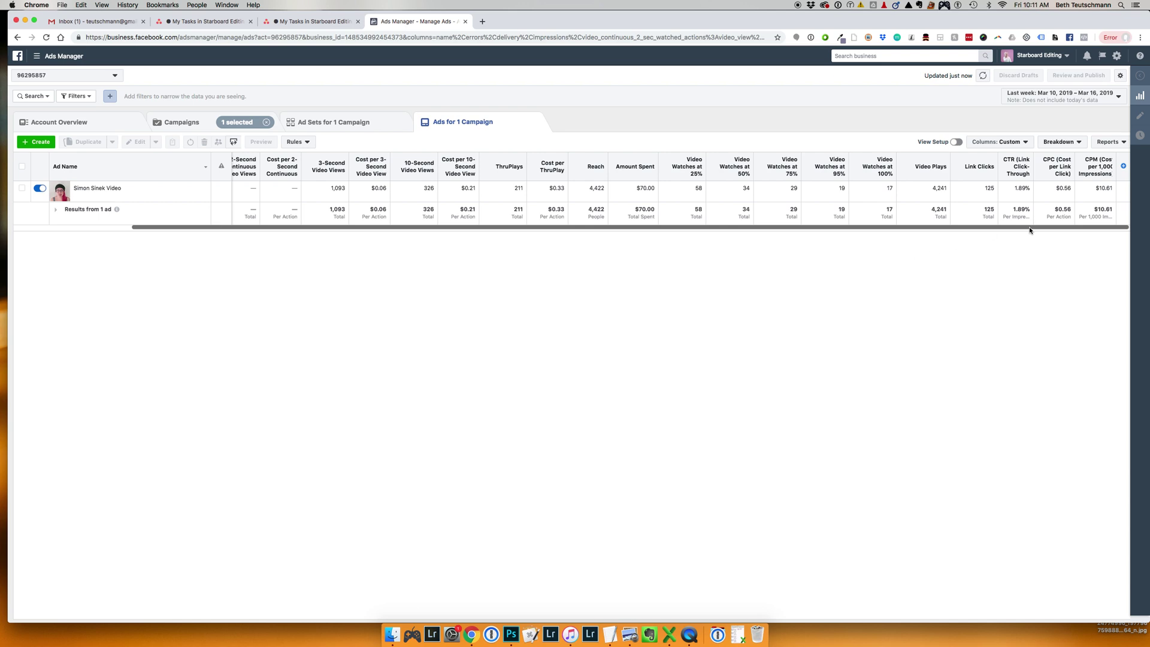
pyautogui.moveTo(1026, 231); pyautogui.dragTo(879, 231)
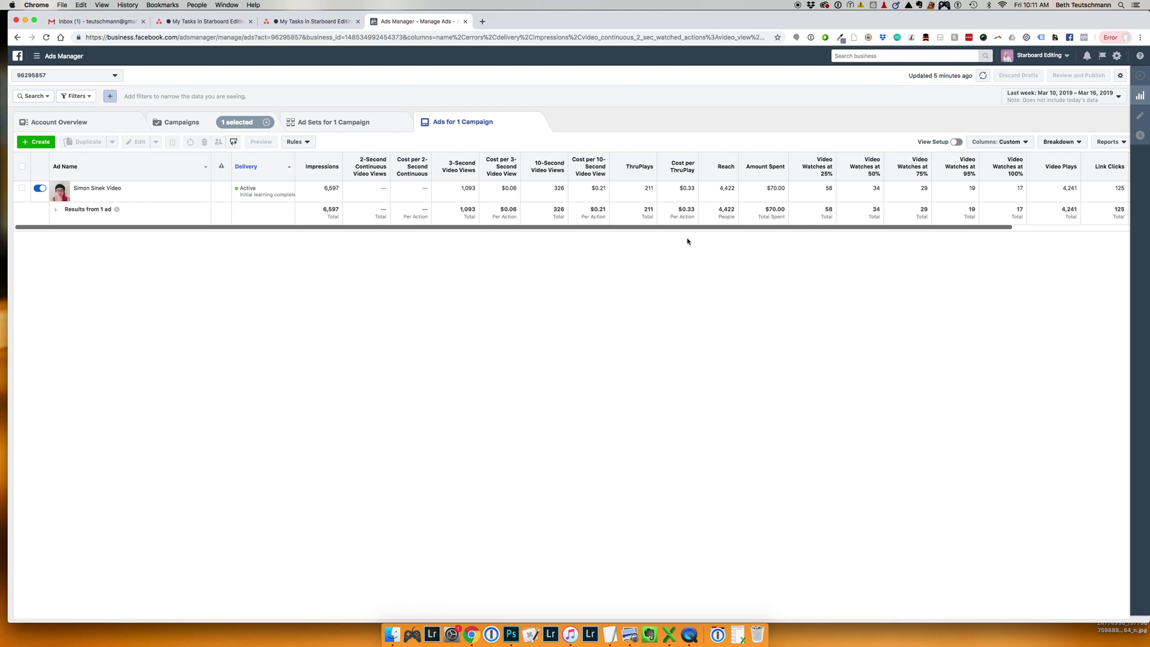
pyautogui.moveTo(692, 227); pyautogui.dragTo(1034, 244)
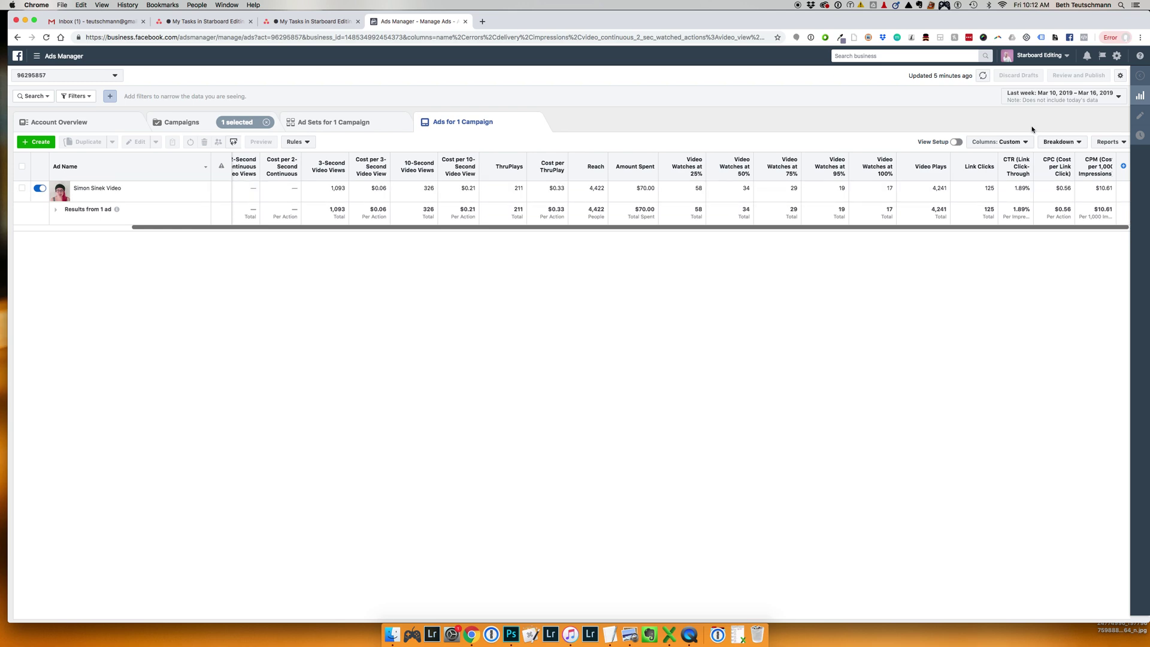
# - Customize the report columns to add the total and cost metrics for Landing Page Views, found by searching "land"
pyautogui.click(989, 144)
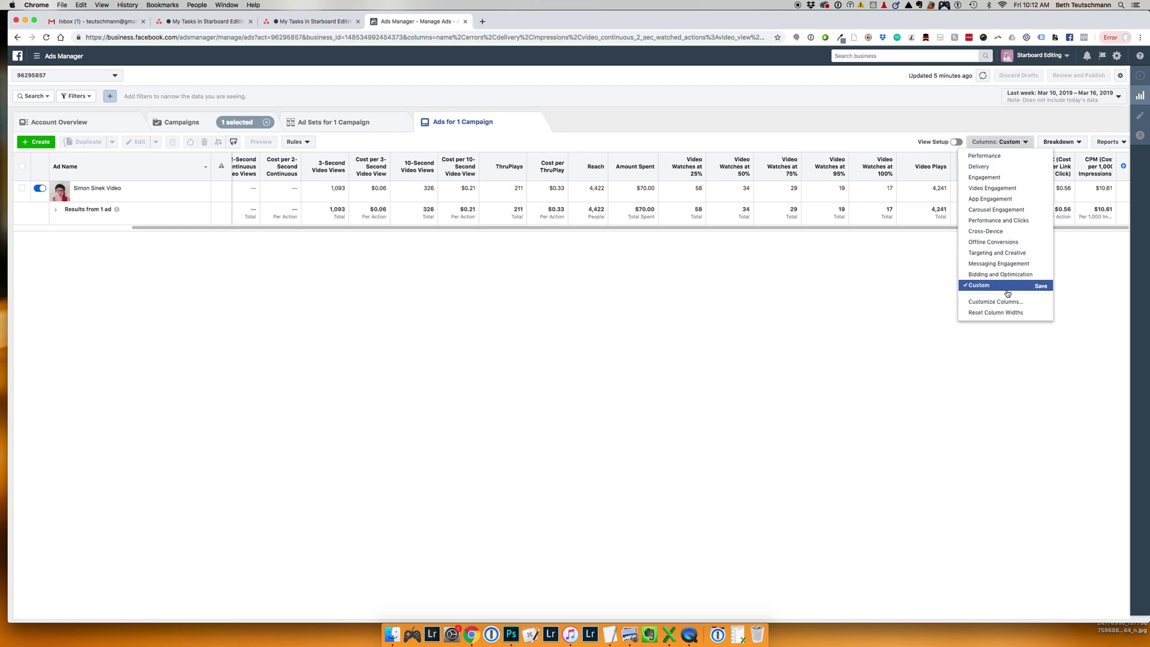
pyautogui.click(1113, 362)
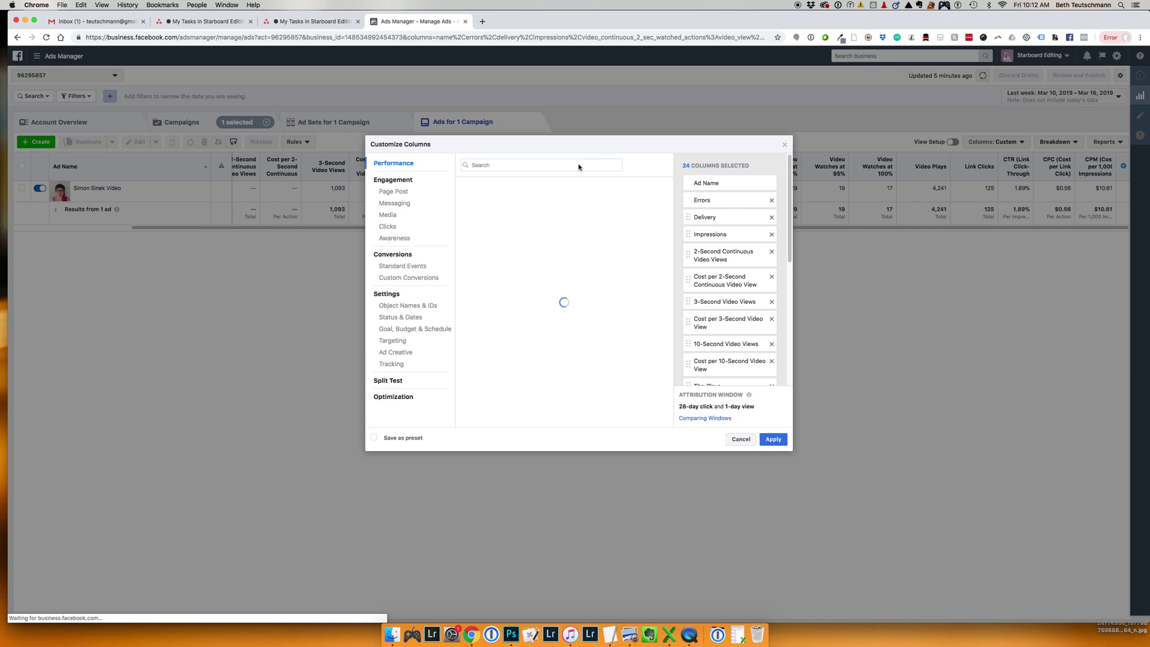
pyautogui.click(510, 165)
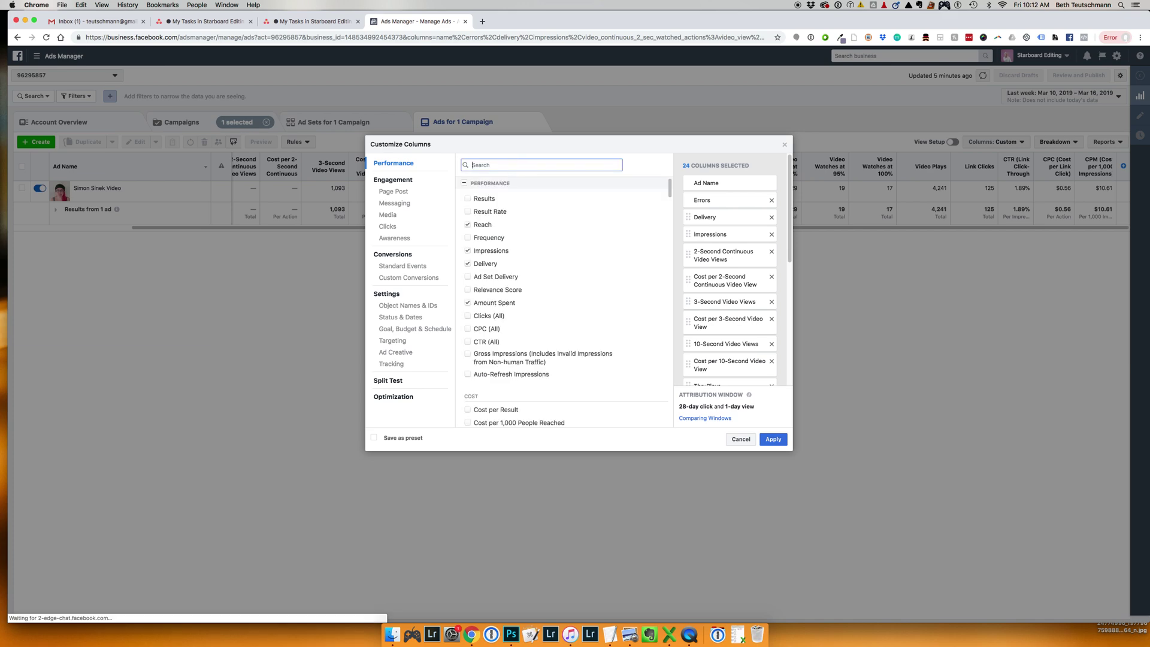
pyautogui.write('land')
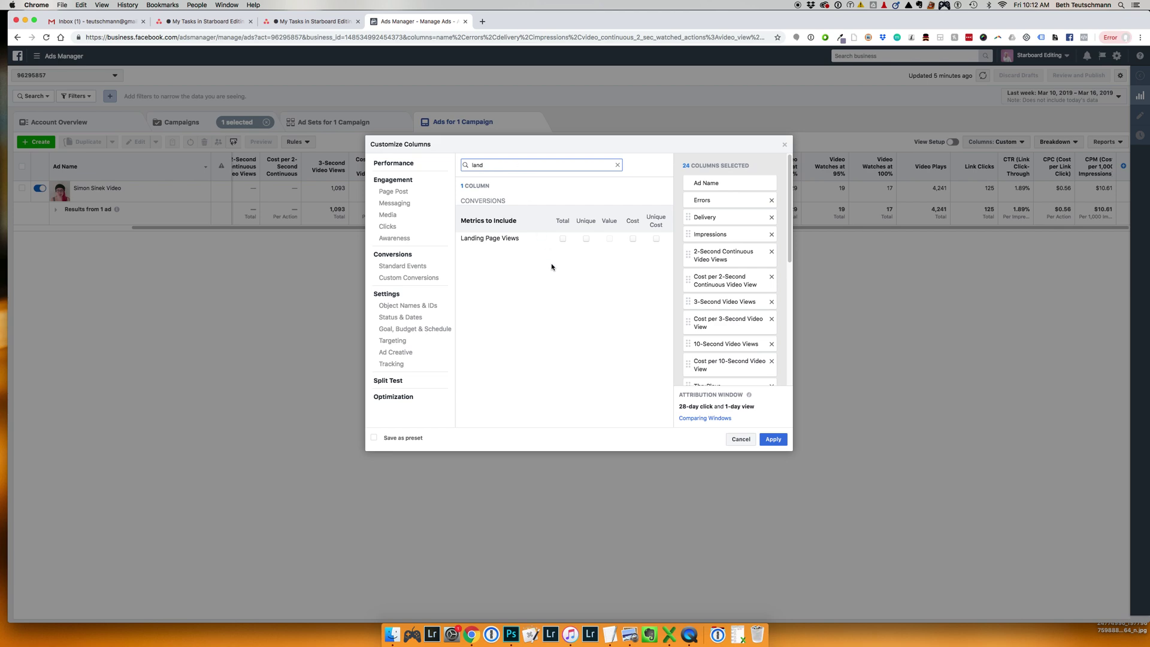
pyautogui.click(563, 239)
pyautogui.click(633, 239)
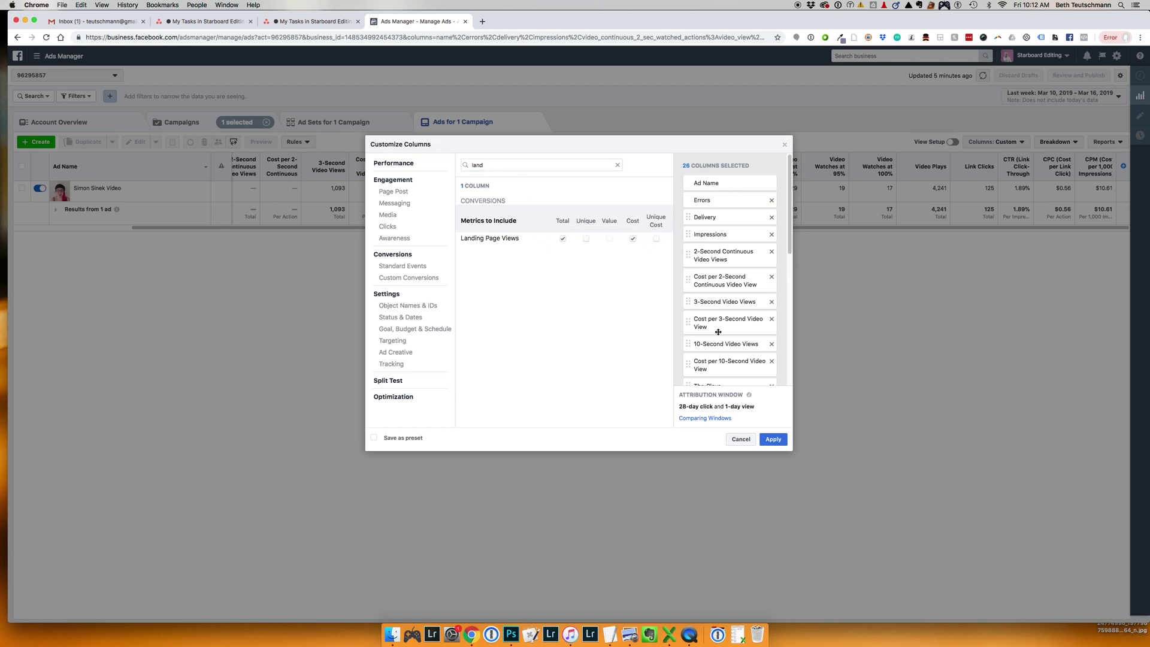
pyautogui.click(772, 438)
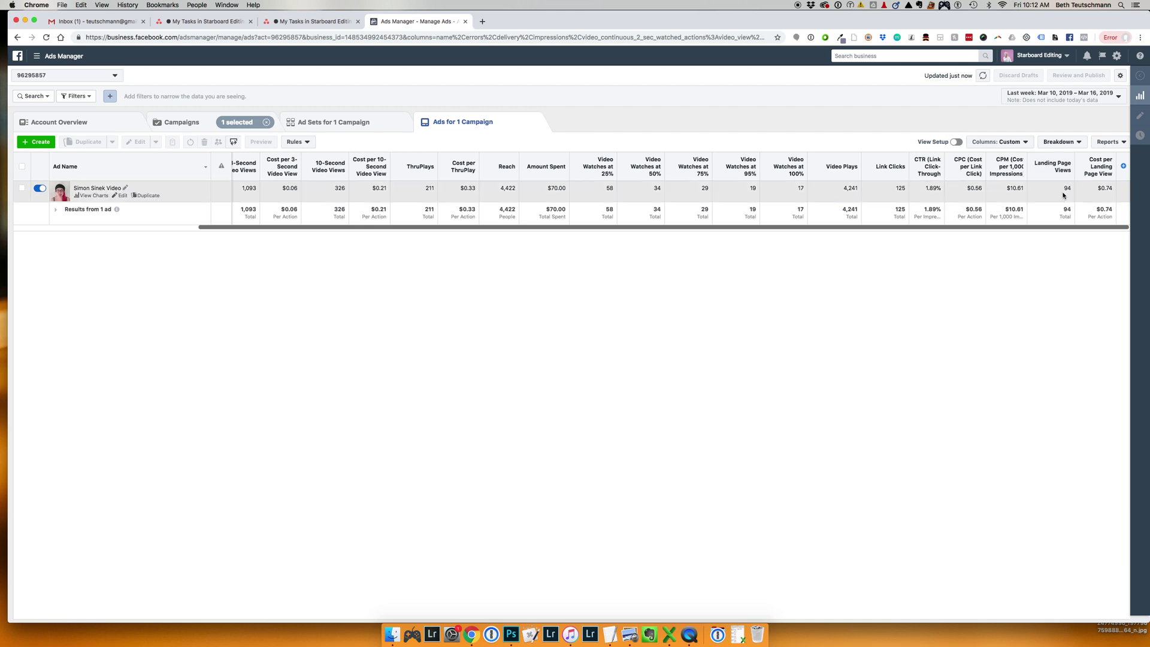
pyautogui.moveTo(1052, 230); pyautogui.dragTo(1125, 227)
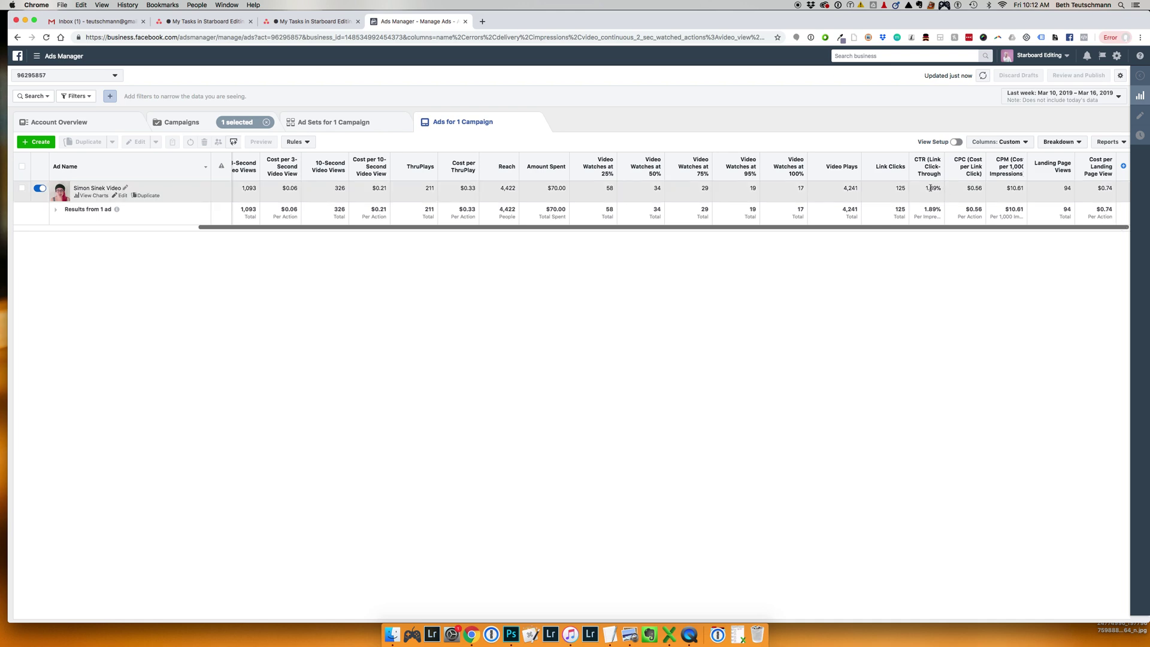